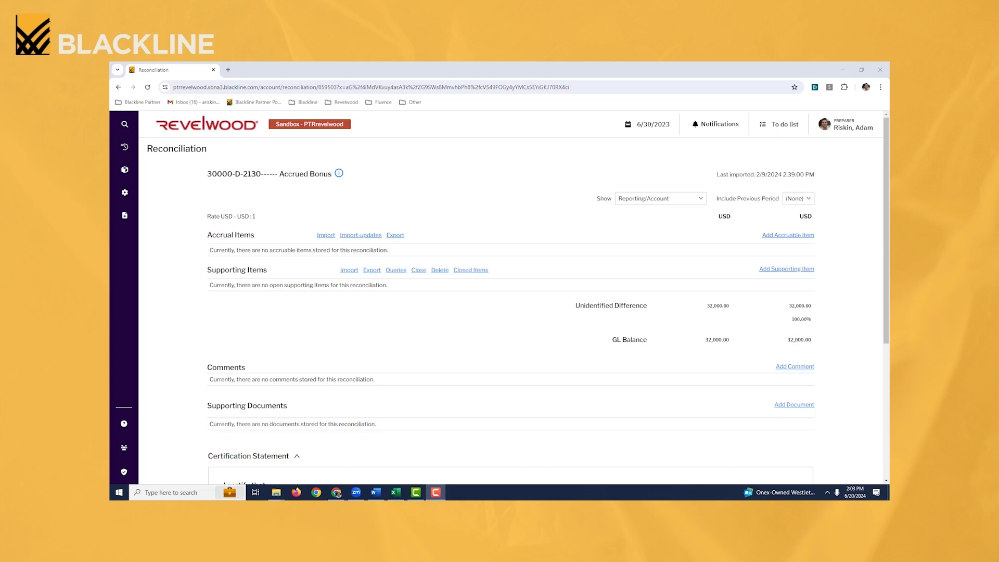
Switch to Excel and show the workbook "Import Template - Accrual Schedule.xlsx" in a maximized window
{"action": "left_click", "coordinate": [396, 493]}
{"action": "left_click_drag", "start_coordinate": [676, 203], "coordinate": [498, 220]}
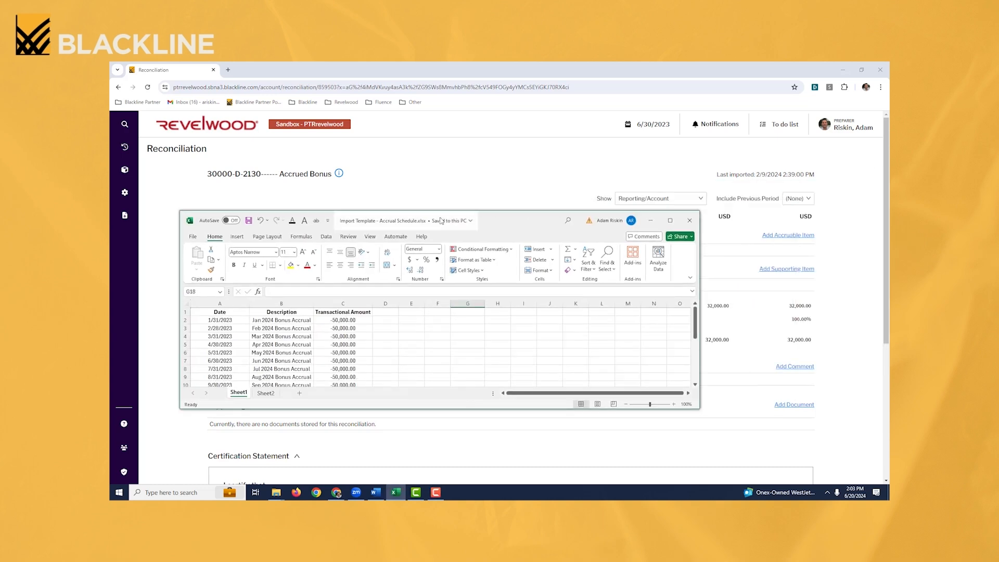
{"action": "double_click", "coordinate": [498, 219]}
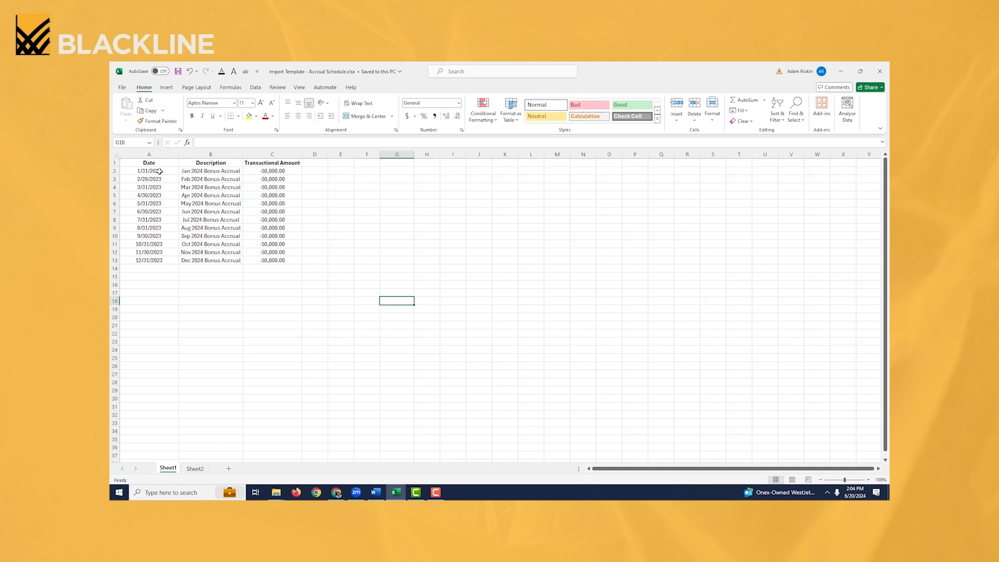
Examine the Date, Description and Transactional Amount columns and their headers in Sheet1, and return to the BlackLine reconciliation
{"action": "left_click_drag", "start_coordinate": [158, 172], "coordinate": [154, 260]}
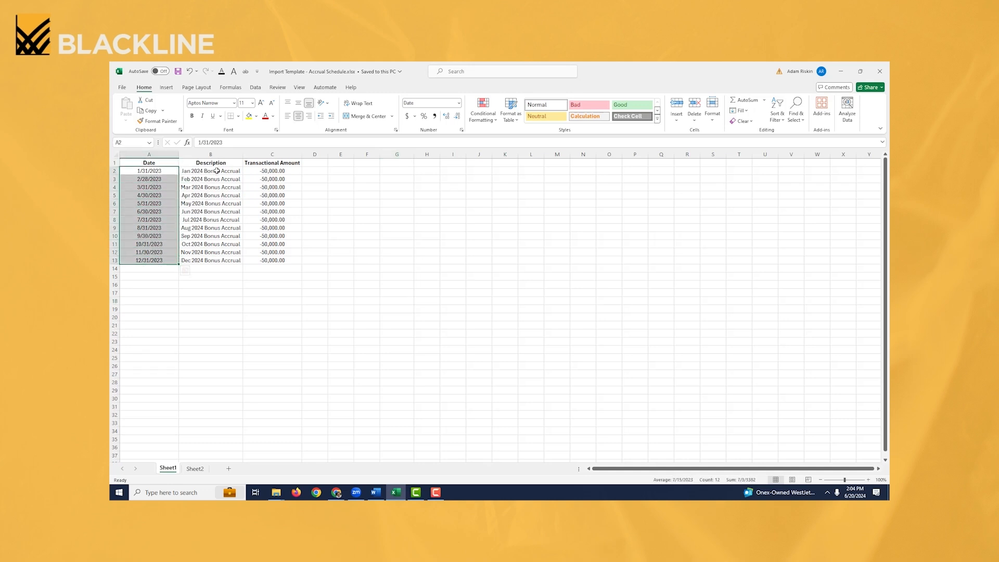
{"action": "left_click_drag", "start_coordinate": [216, 173], "coordinate": [214, 261]}
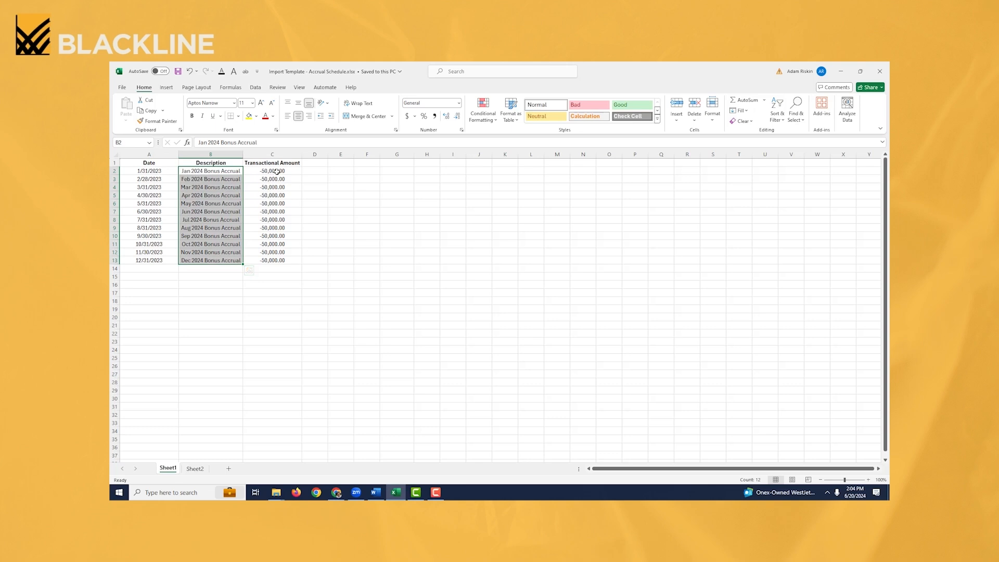
{"action": "left_click_drag", "start_coordinate": [275, 171], "coordinate": [276, 260]}
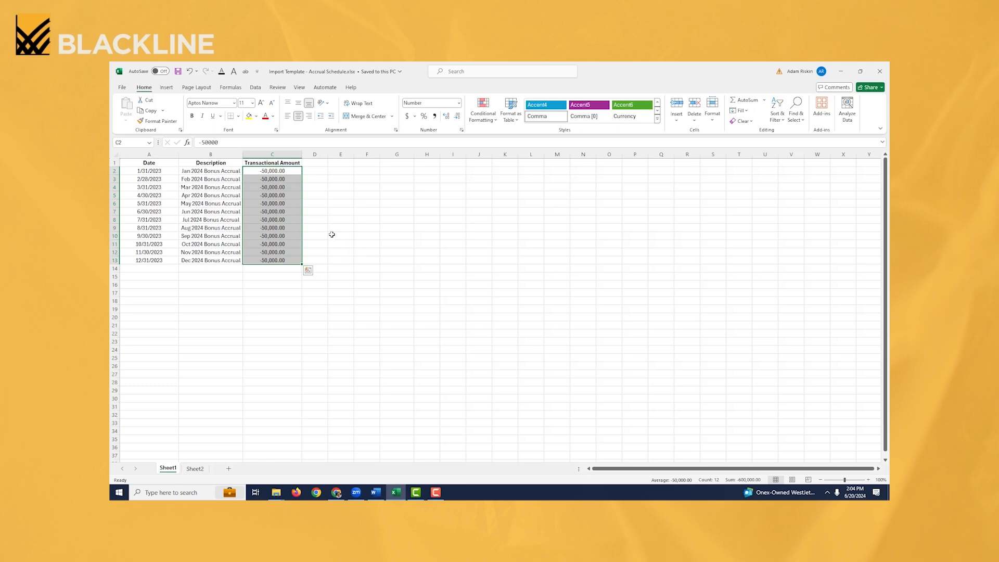
{"action": "left_click", "coordinate": [150, 162]}
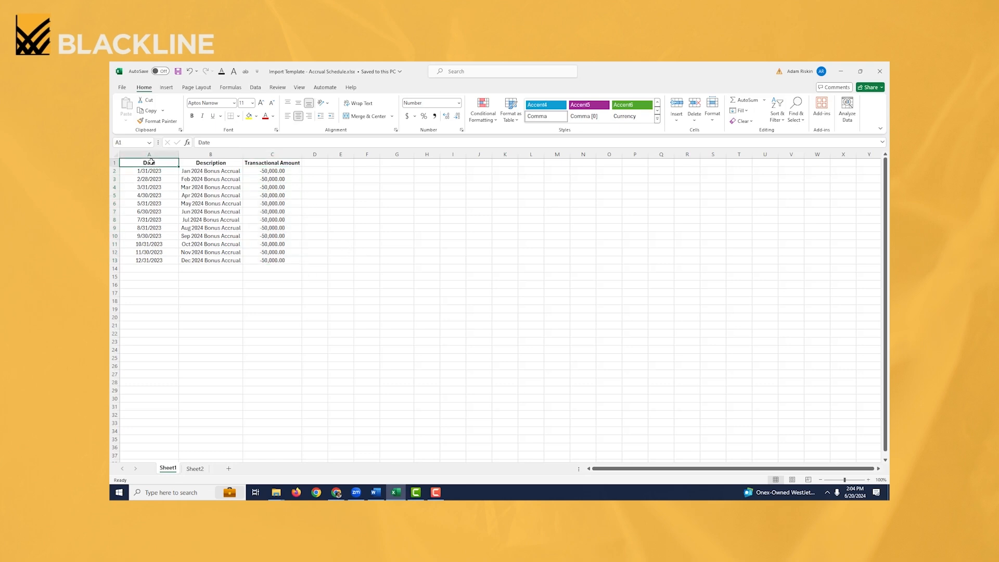
{"action": "left_click_drag", "start_coordinate": [151, 162], "coordinate": [276, 163]}
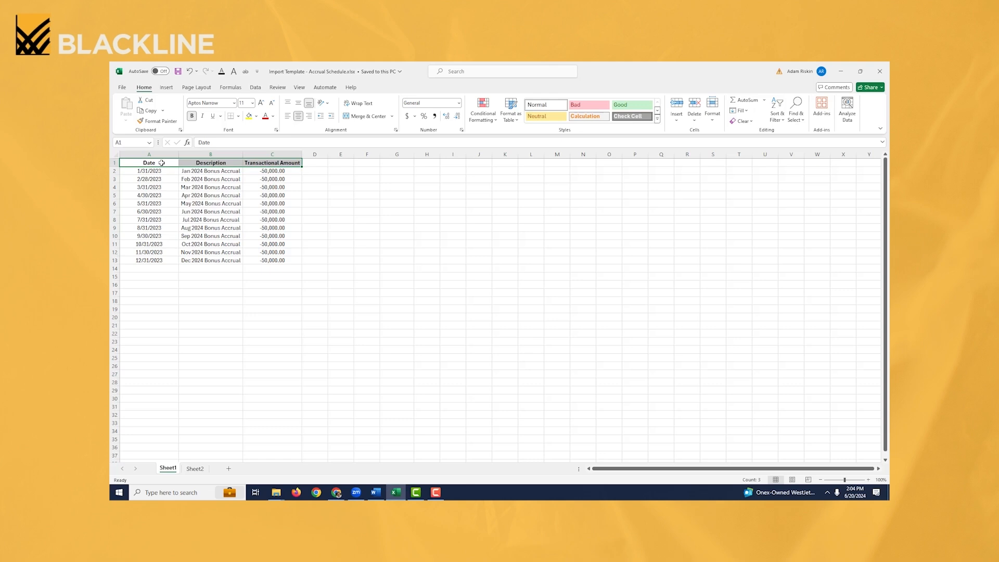
{"action": "left_click", "coordinate": [161, 163]}
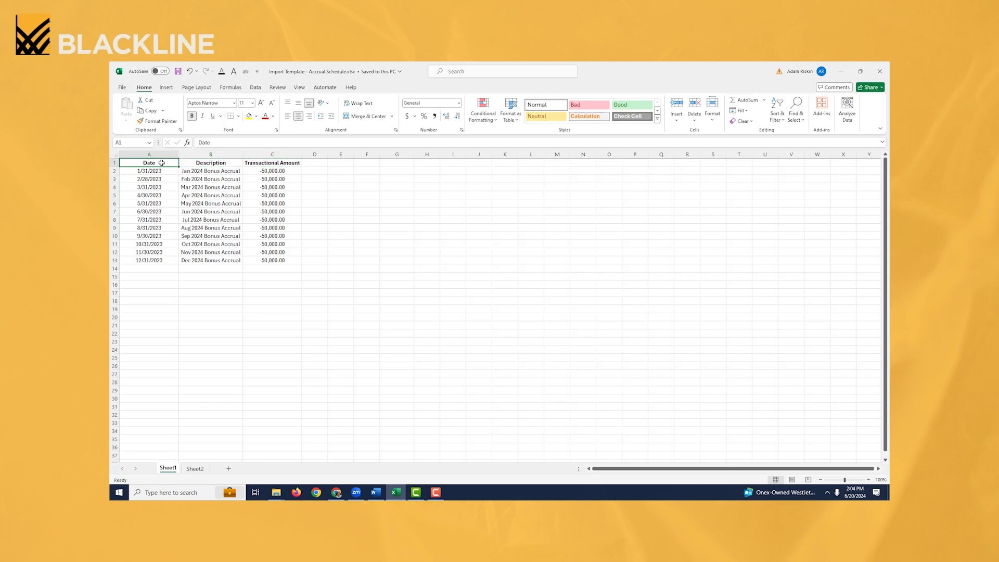
{"action": "left_click", "coordinate": [208, 163]}
{"action": "left_click", "coordinate": [271, 163]}
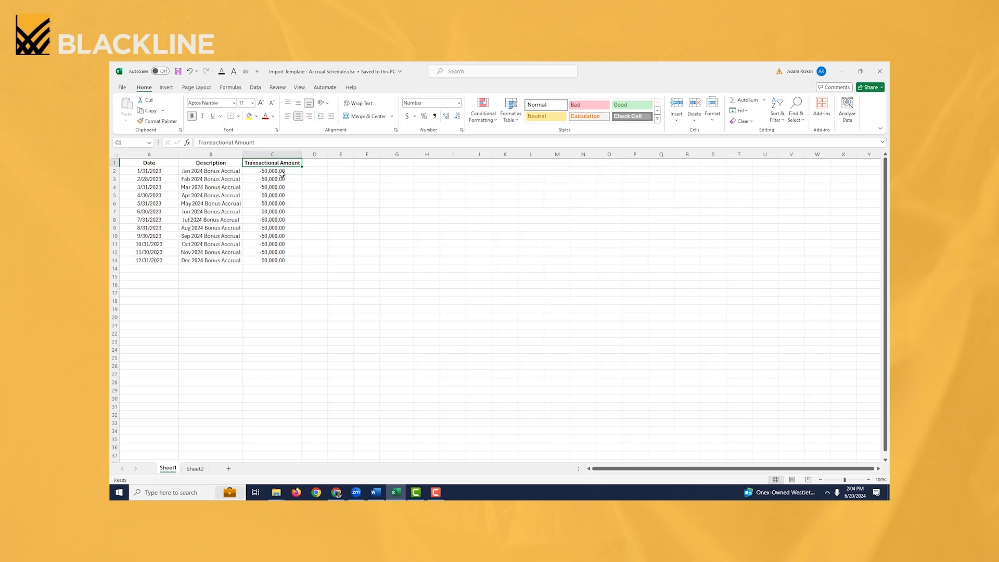
{"action": "left_click", "coordinate": [364, 179]}
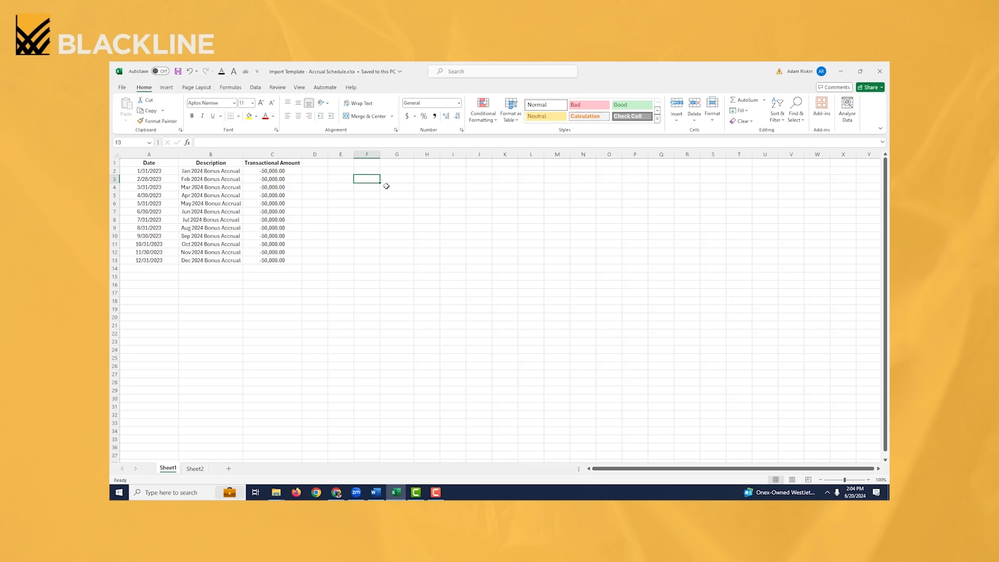
{"action": "left_click_drag", "start_coordinate": [643, 78], "coordinate": [887, 140]}
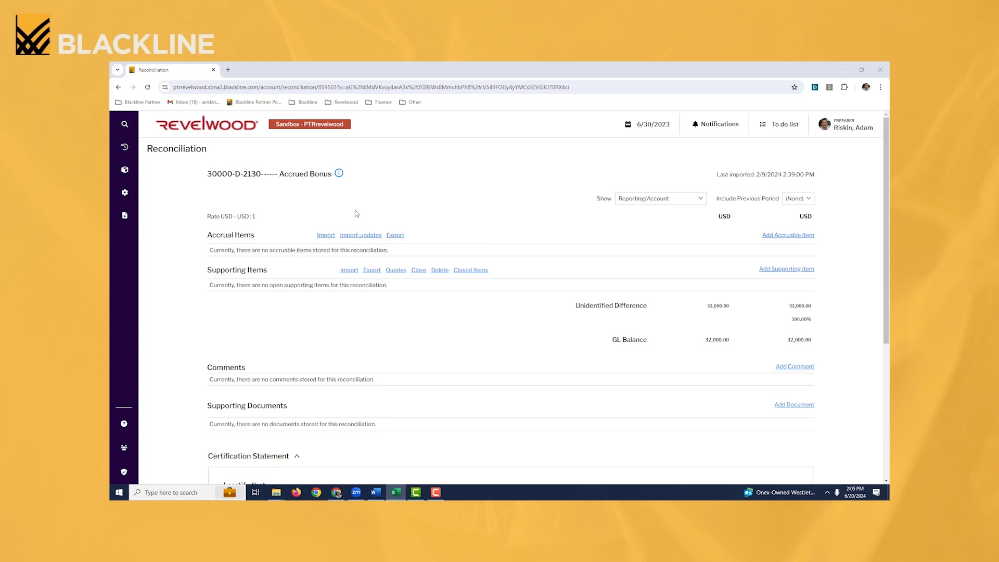
Start an import of accrual items for the Accrued Bonus account and enter "2024 Bonus Accrual" as the description
{"action": "left_click", "coordinate": [326, 236]}
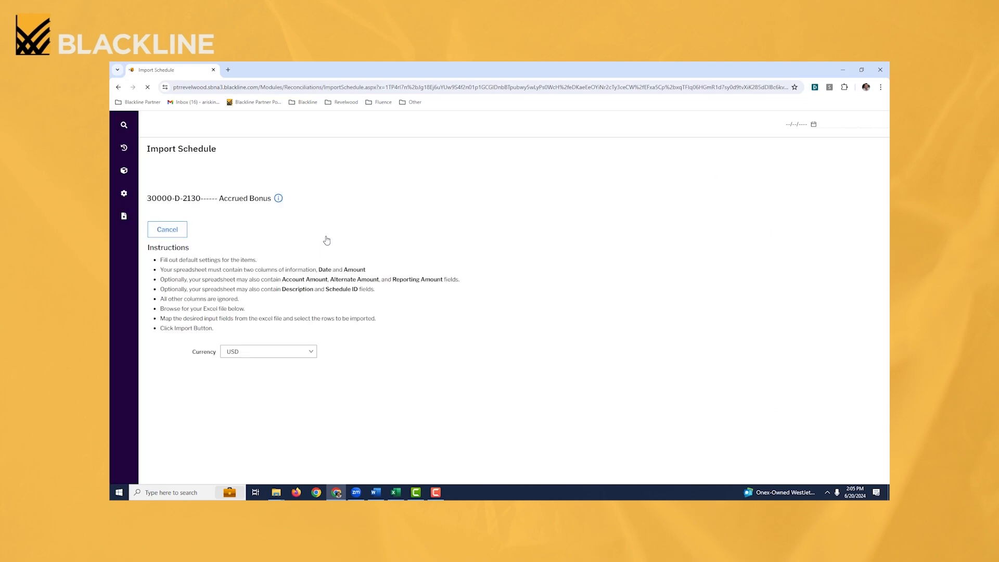
{"action": "scroll", "coordinate": [508, 301], "scroll_direction": "down", "scroll_amount": 3}
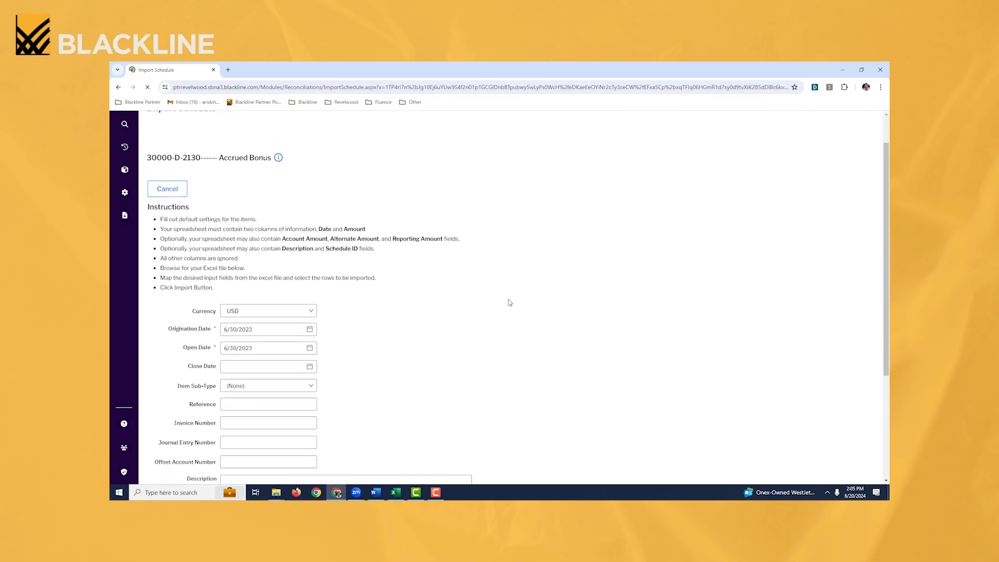
{"action": "scroll", "coordinate": [510, 303], "scroll_direction": "down", "scroll_amount": 1}
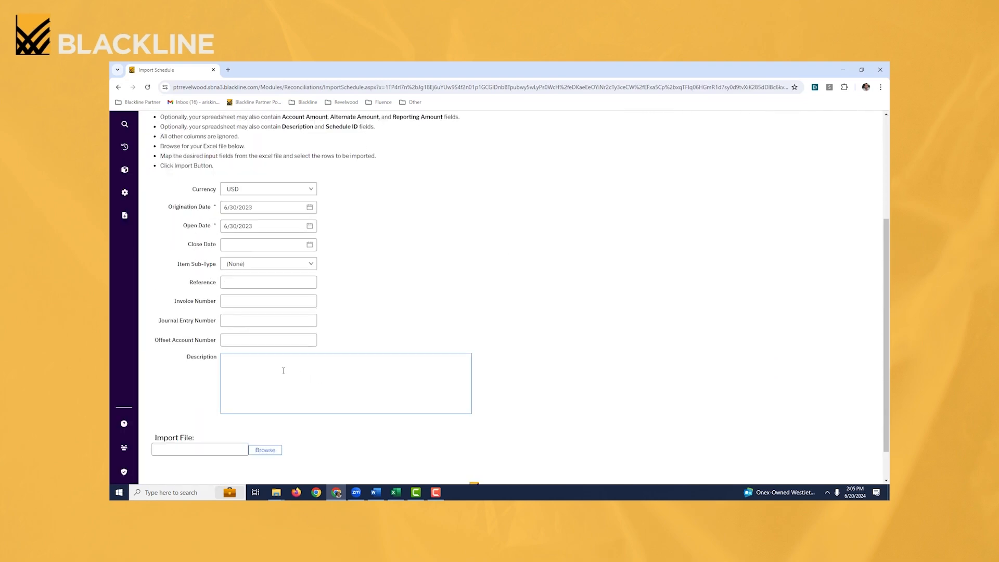
{"action": "left_click", "coordinate": [247, 363]}
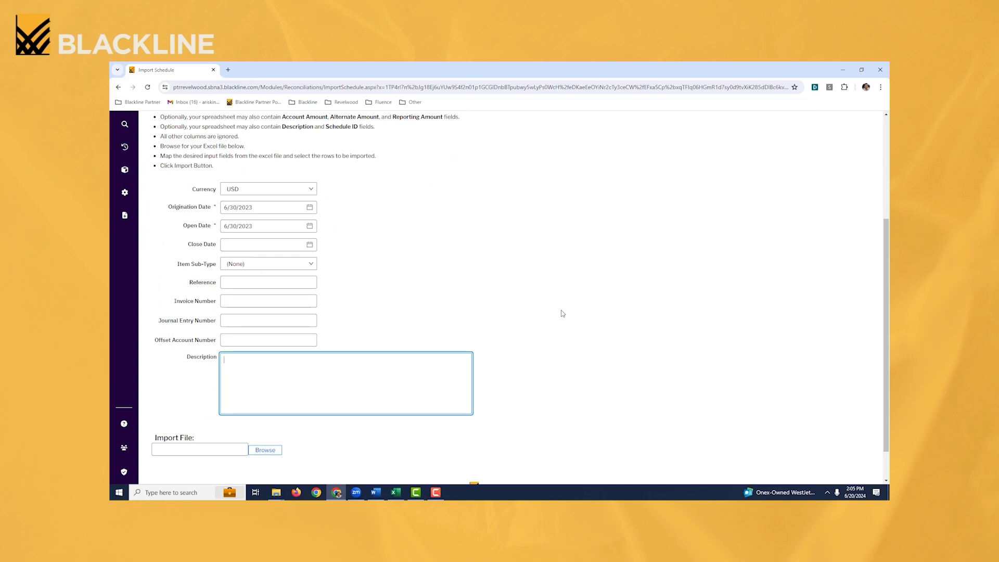
{"action": "type", "text": "2024 Bonus Accrual"}
Attach the file "Import Template - Accrual Schedule.xlsx" as the import file
{"action": "scroll", "coordinate": [560, 268], "scroll_direction": "down", "scroll_amount": 2}
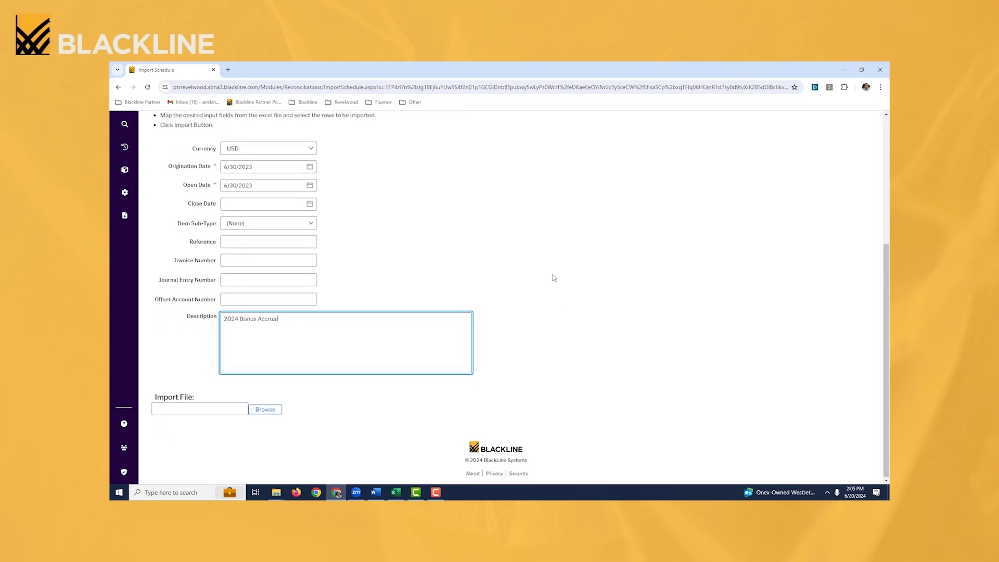
{"action": "left_click", "coordinate": [263, 410]}
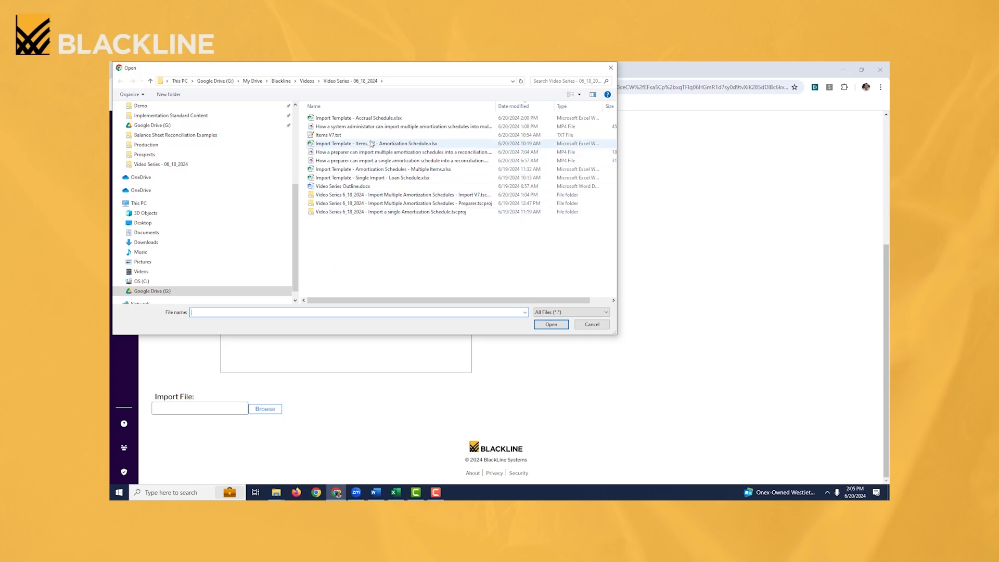
{"action": "double_click", "coordinate": [332, 119]}
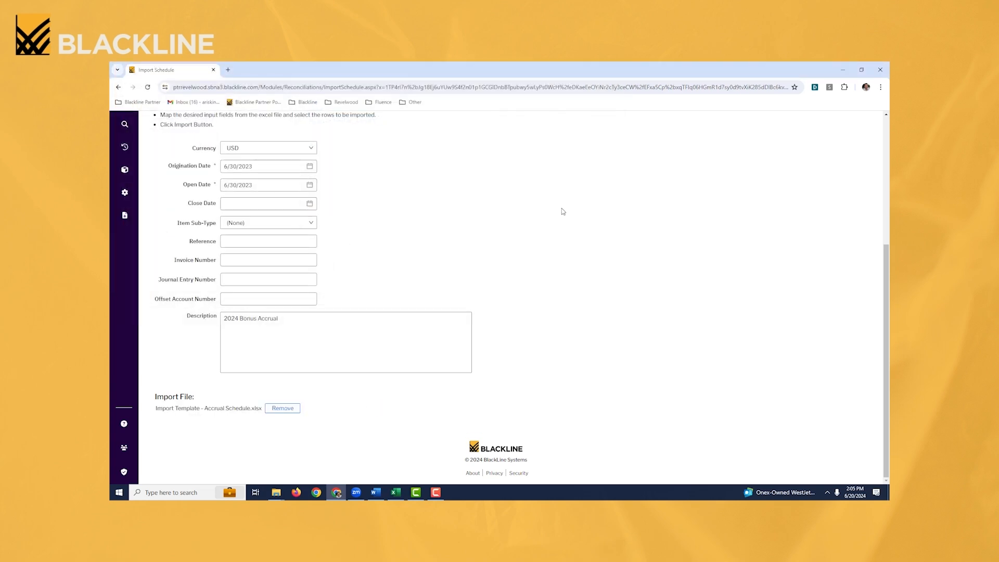
Check the import's column mapping and preview rows, and choose Sheet1 as the worksheet
{"action": "scroll", "coordinate": [604, 304], "scroll_direction": "down", "scroll_amount": 2}
{"action": "scroll", "coordinate": [603, 303], "scroll_direction": "down", "scroll_amount": 7}
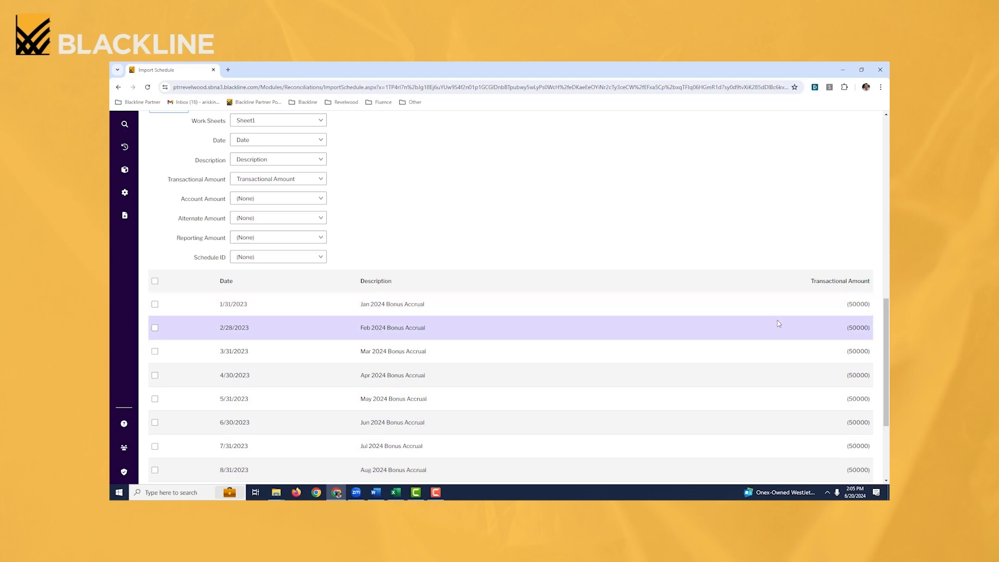
{"action": "scroll", "coordinate": [561, 361], "scroll_direction": "up", "scroll_amount": 3}
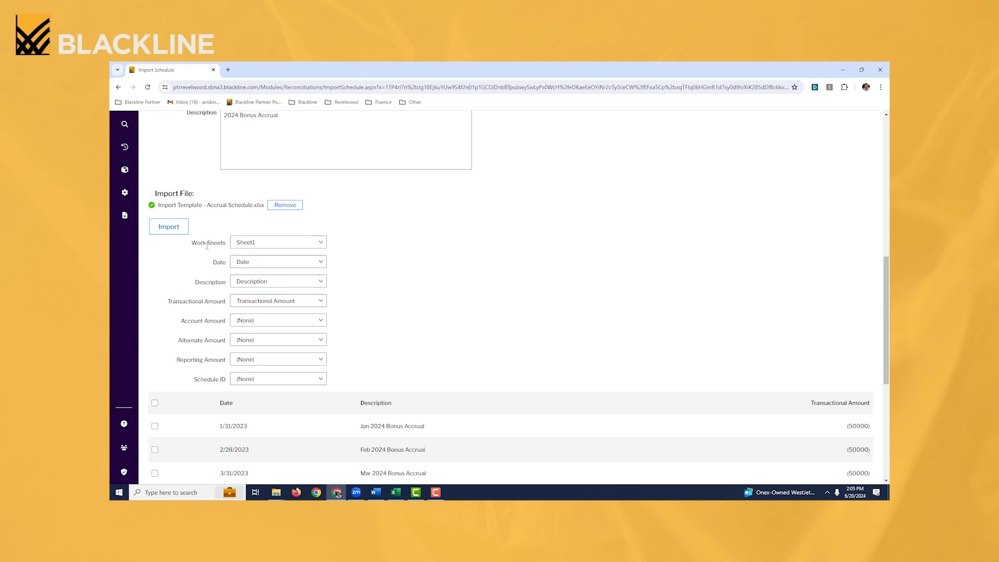
{"action": "left_click", "coordinate": [323, 244]}
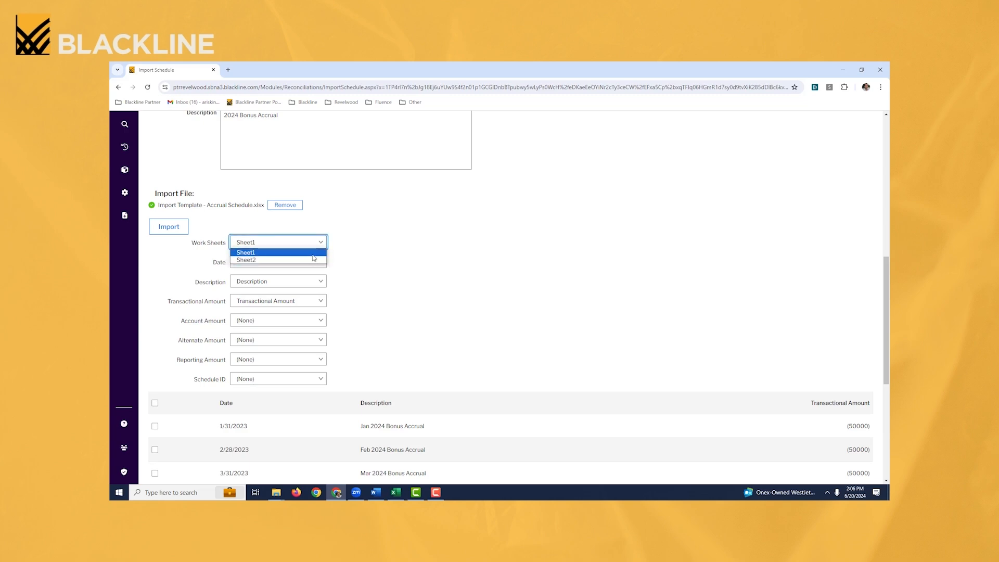
{"action": "left_click", "coordinate": [314, 254]}
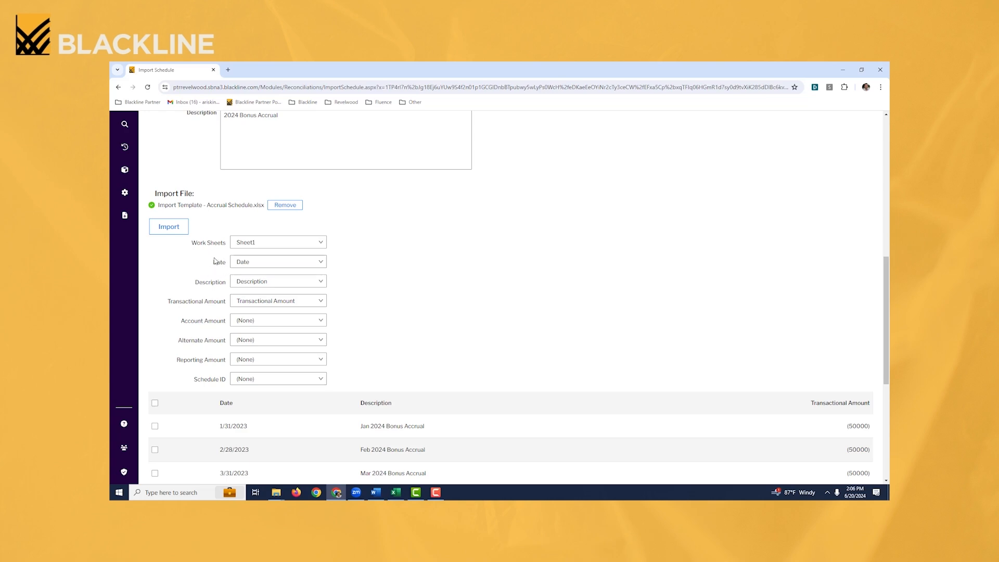
Include all monthly bonus accrual rows and import them into the reconciliation
{"action": "scroll", "coordinate": [457, 318], "scroll_direction": "down", "scroll_amount": 2}
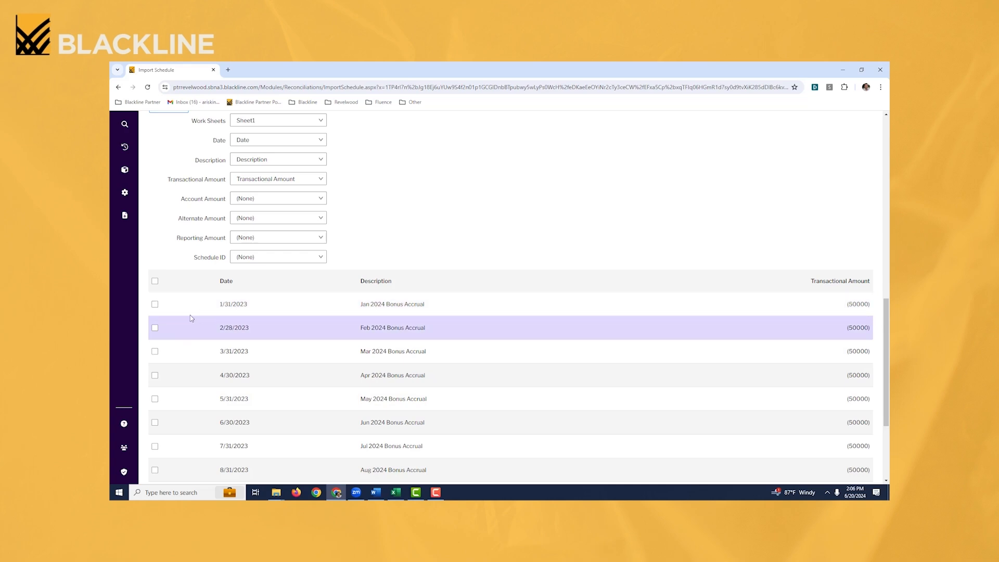
{"action": "left_click", "coordinate": [156, 282]}
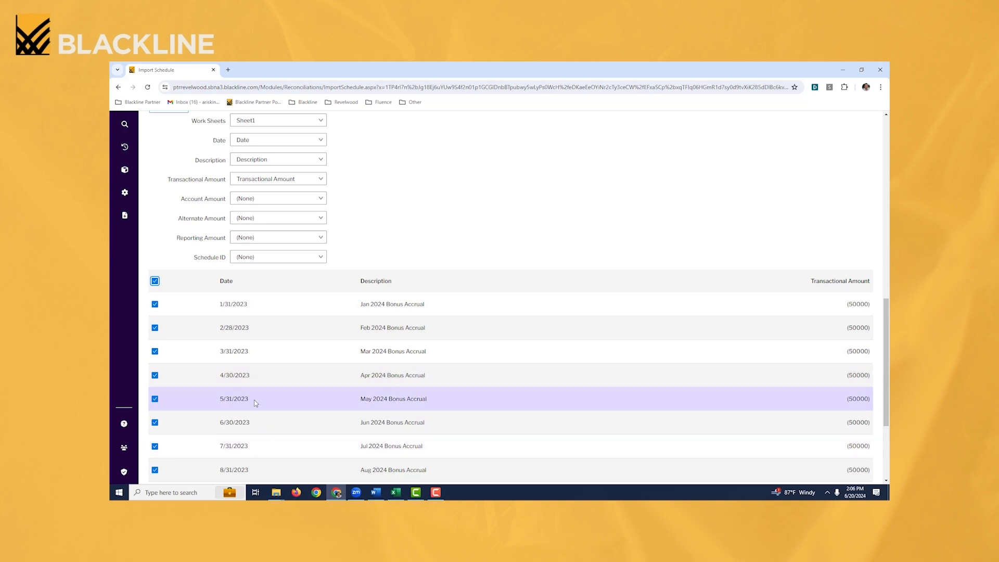
{"action": "scroll", "coordinate": [297, 404], "scroll_direction": "up", "scroll_amount": 3}
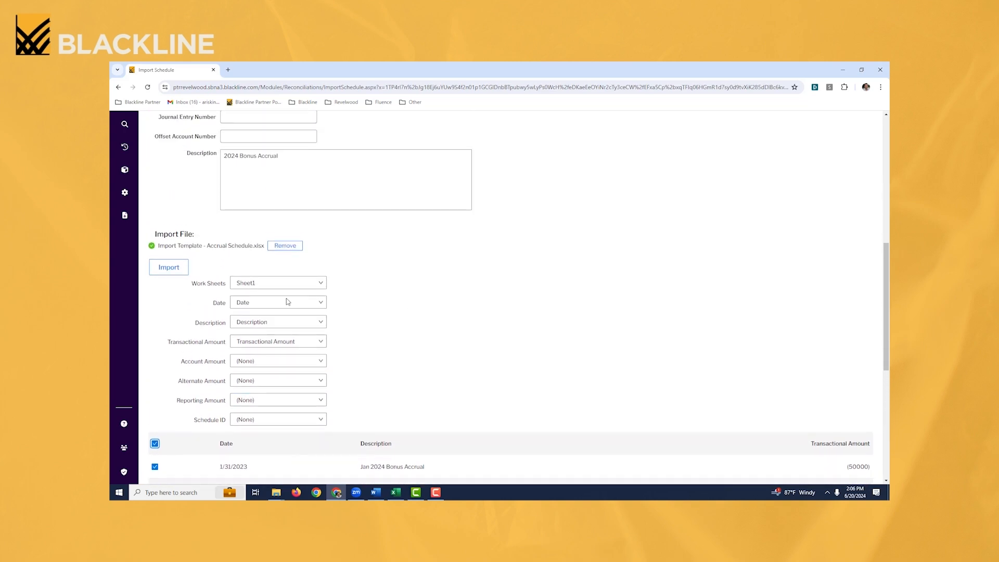
{"action": "left_click", "coordinate": [172, 270]}
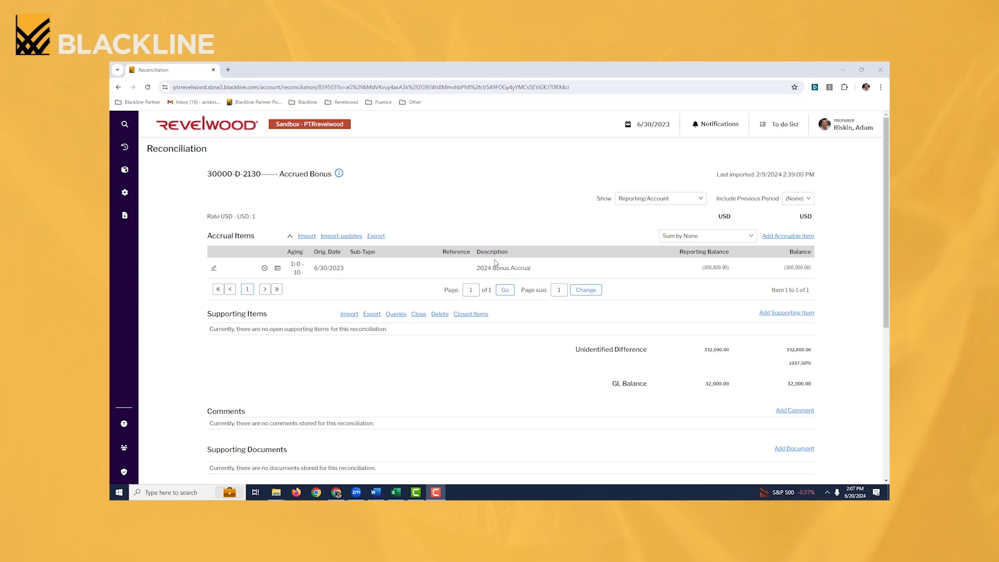
Open the accrual schedule of the 2024 Bonus Accrual item
{"action": "left_click", "coordinate": [279, 270]}
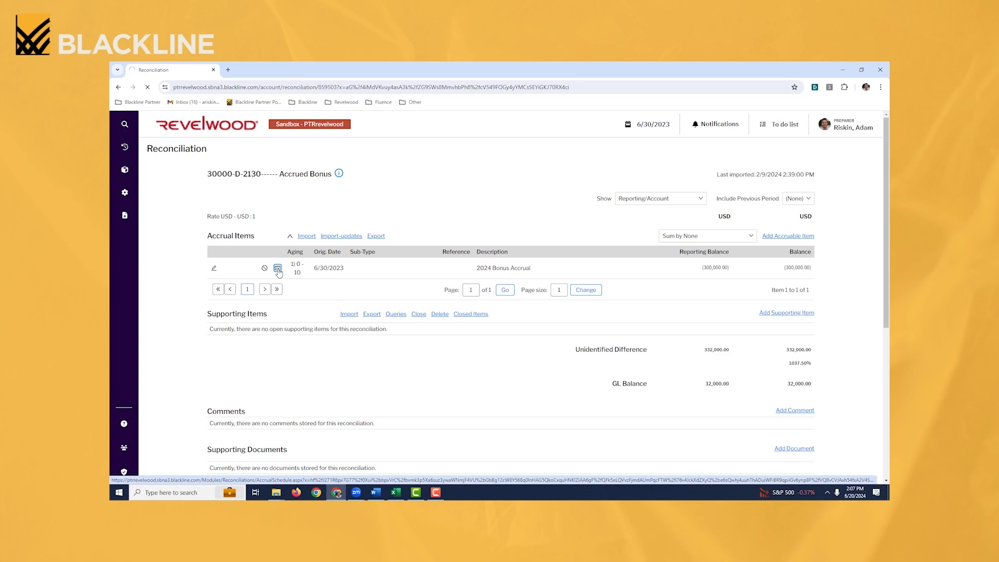